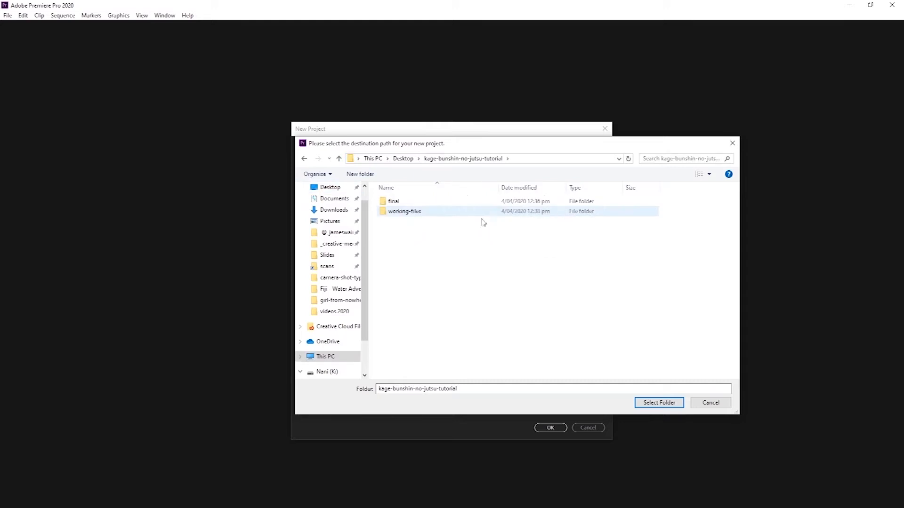
Set the project location to the working-files folder and create the project kage-bushin-no-jutsu
double_click(494, 213)
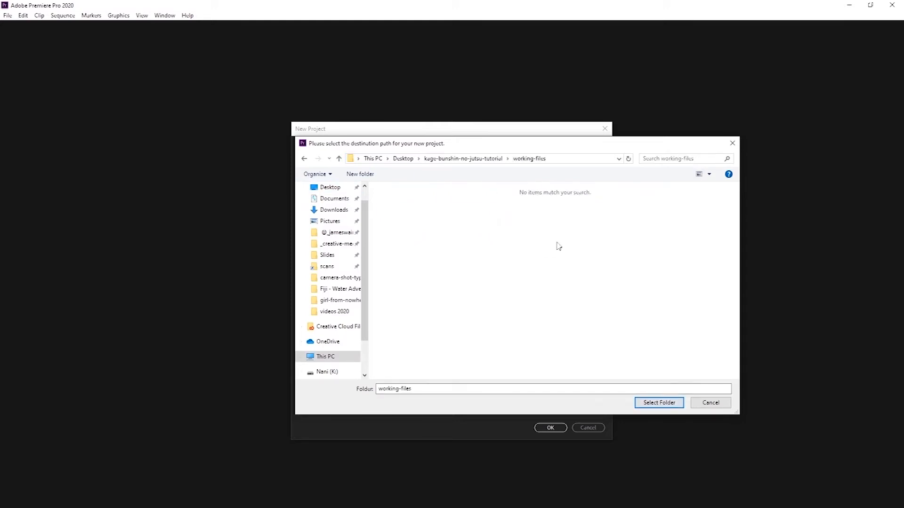
click(659, 403)
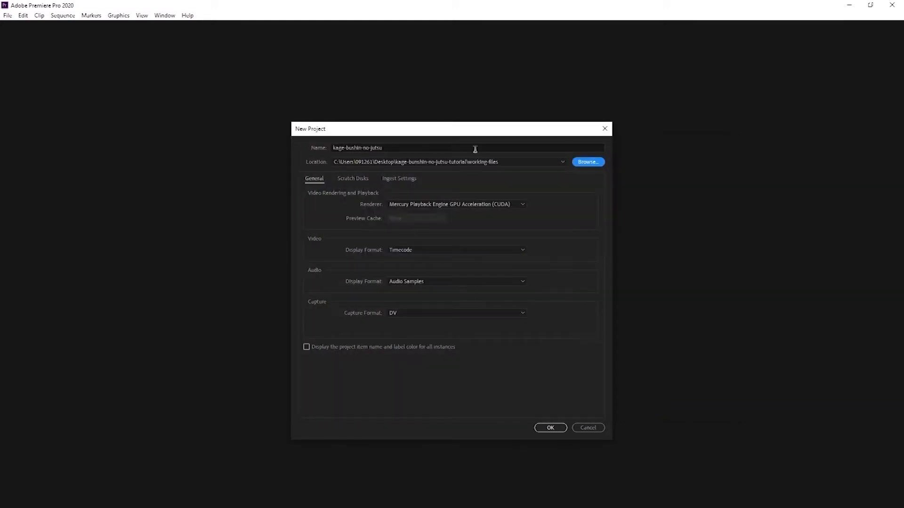
click(549, 429)
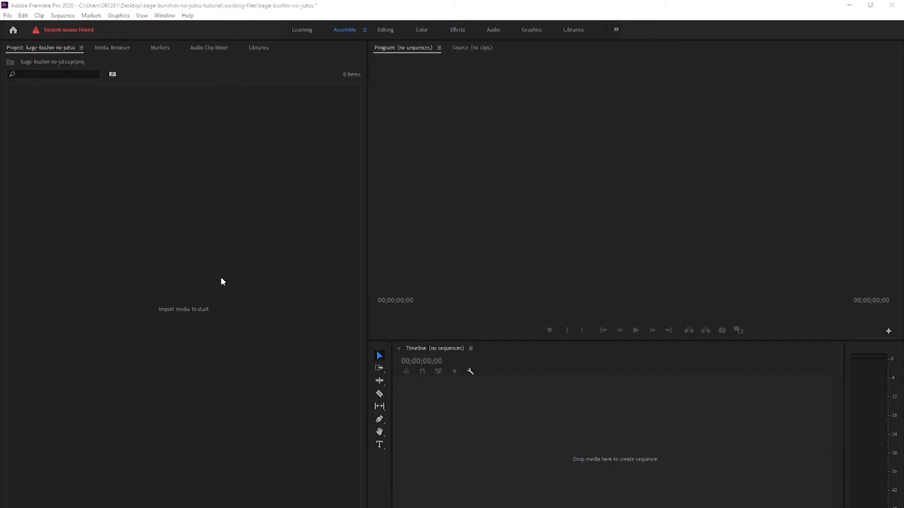
Import the video "chillin during the day" from the working-files folder into the project
right_click(220, 279)
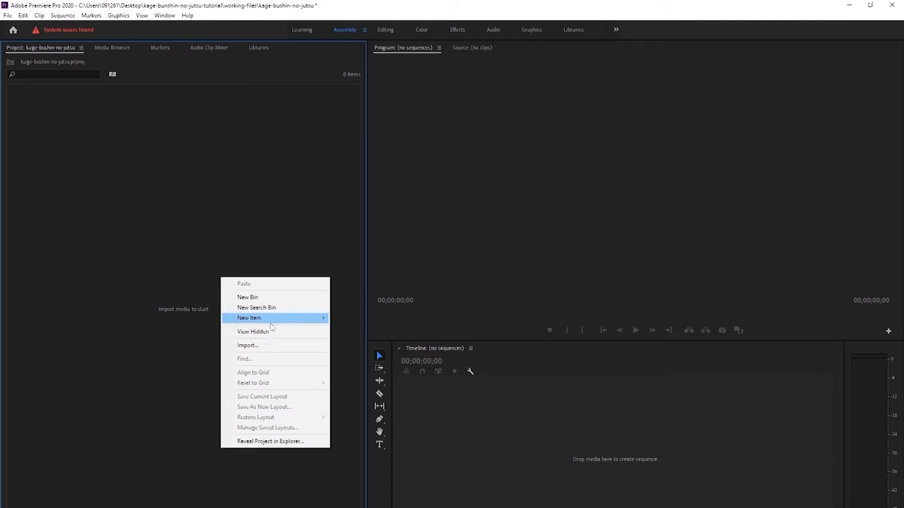
click(265, 350)
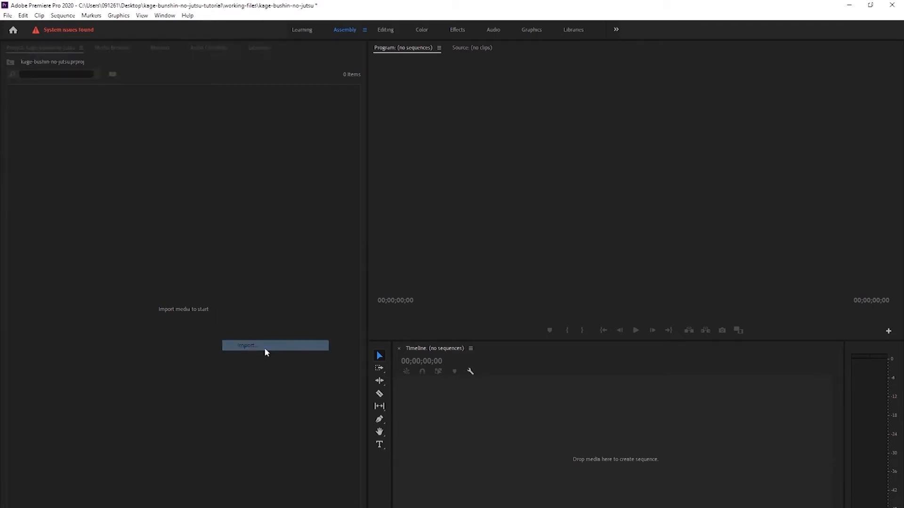
double_click(265, 98)
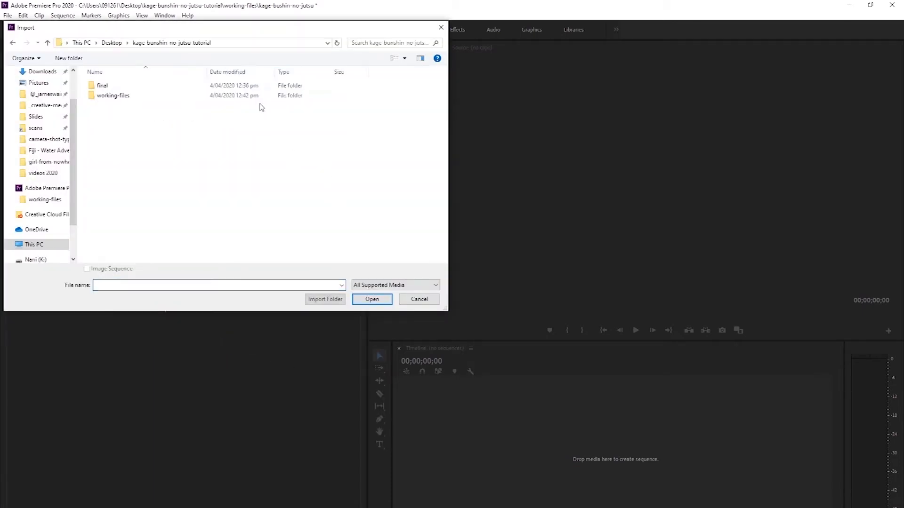
double_click(174, 99)
click(104, 100)
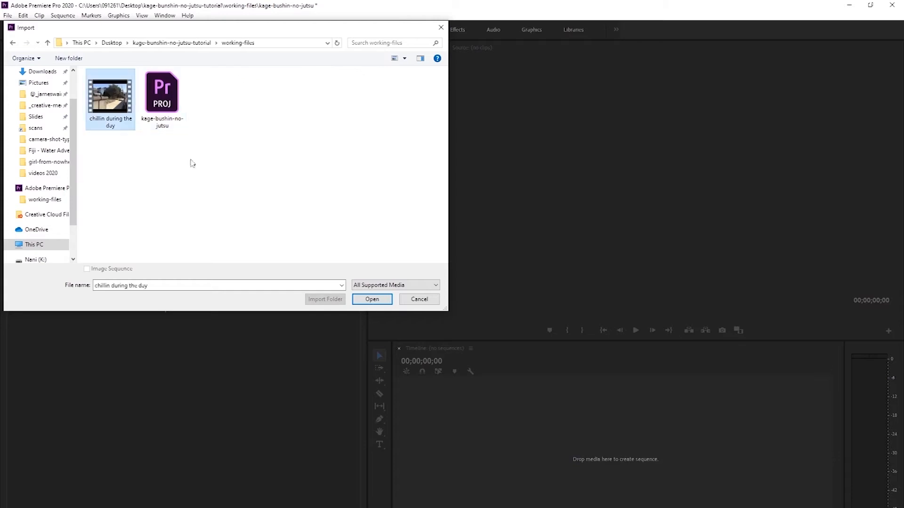
click(372, 299)
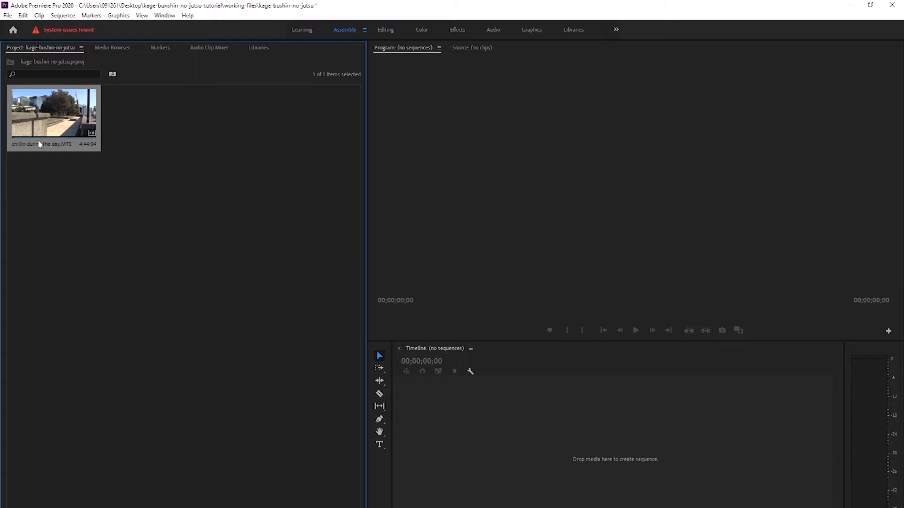
Load the imported clip in the Source monitor, rewind it to its start and switch to the Editing workspace
double_click(79, 123)
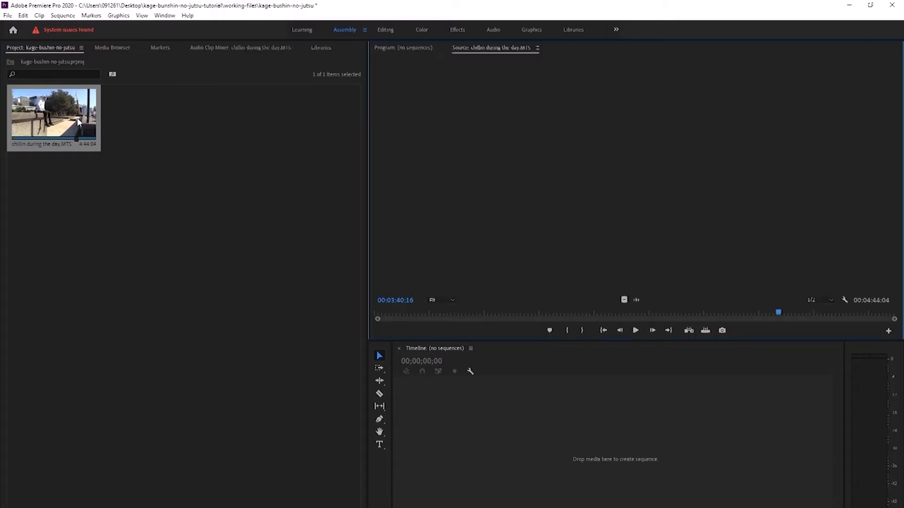
click(494, 313)
drag(505, 312, 365, 323)
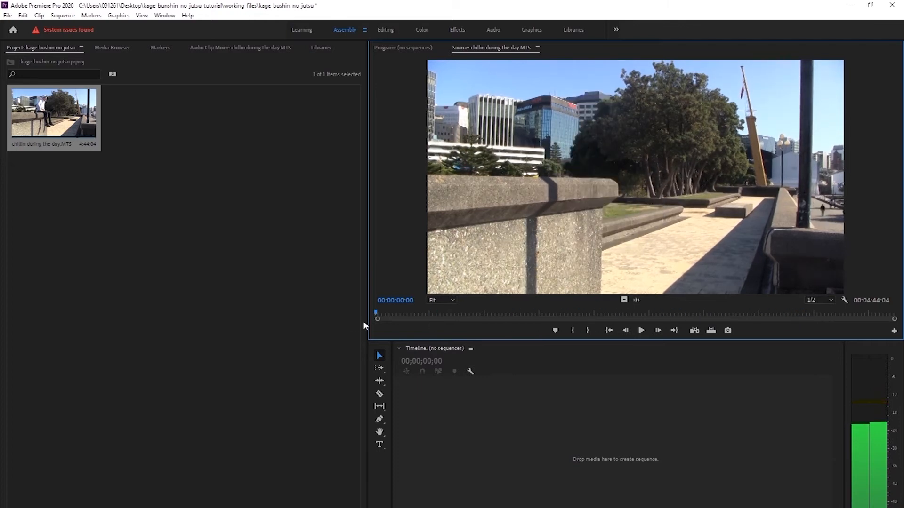
click(387, 31)
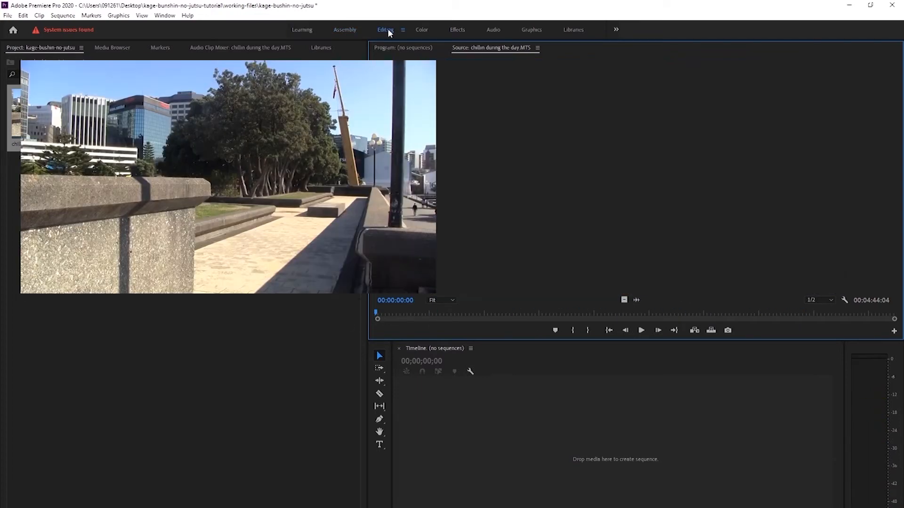
Mark the source clip's In point at 00:00:33:17 and its Out point at 00:00:58:13
drag(54, 312, 58, 312)
click(161, 330)
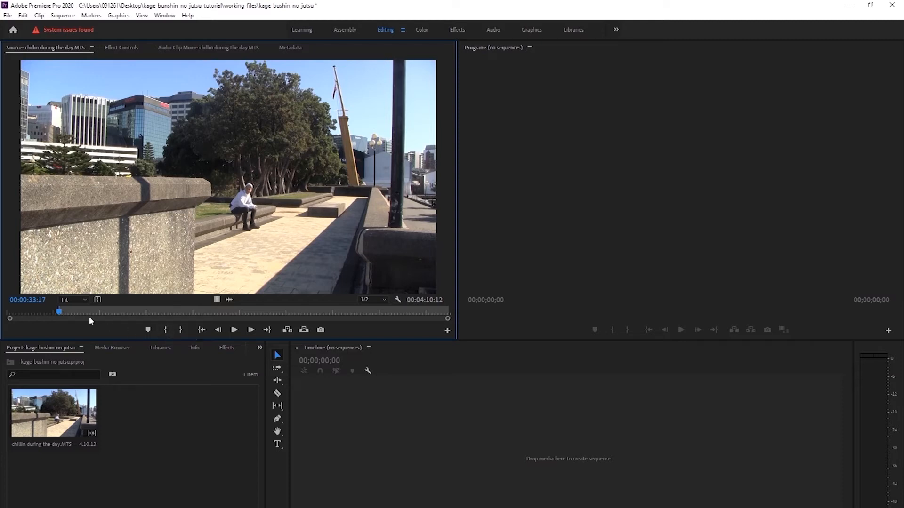
mouse_move(59, 312)
mouse_down()
mouse_move(107, 310)
mouse_move(97, 309)
mouse_up()
click(181, 329)
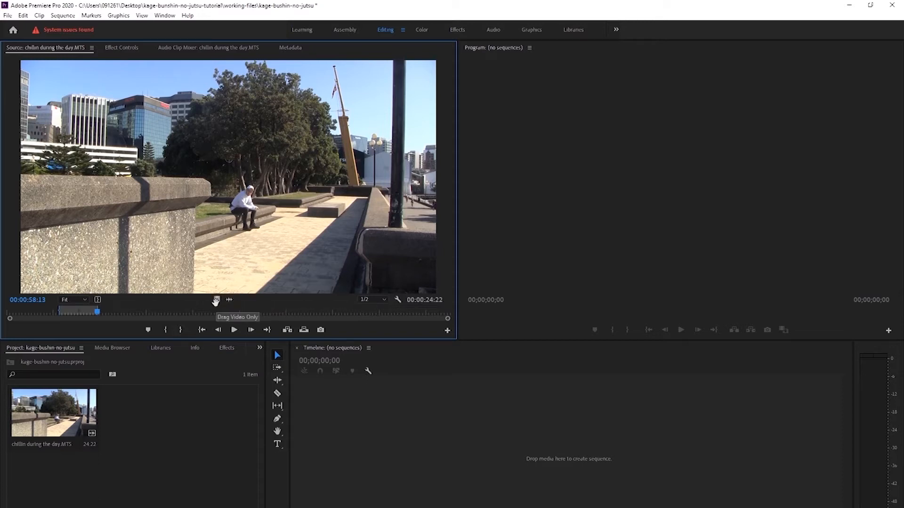
Create a sequence from the marked section, replacing the video-only clip with one carrying both video and audio
drag(374, 430, 349, 422)
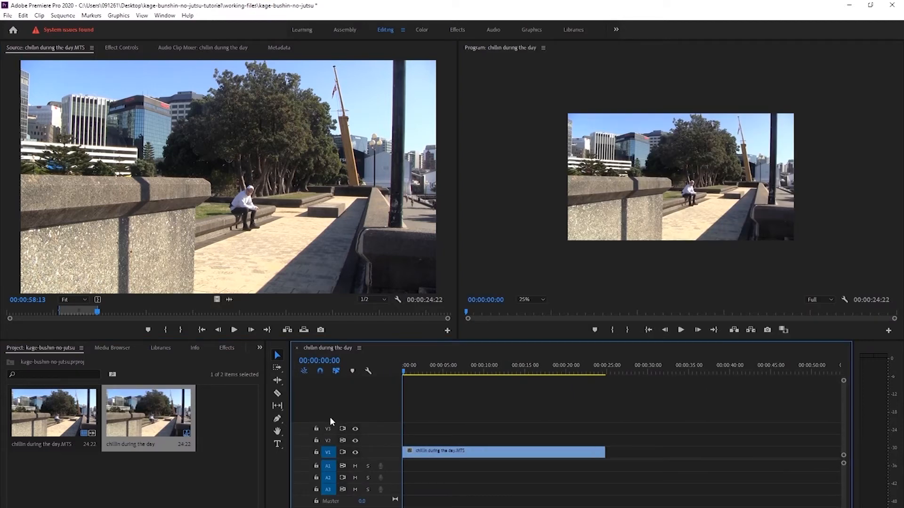
click(432, 454)
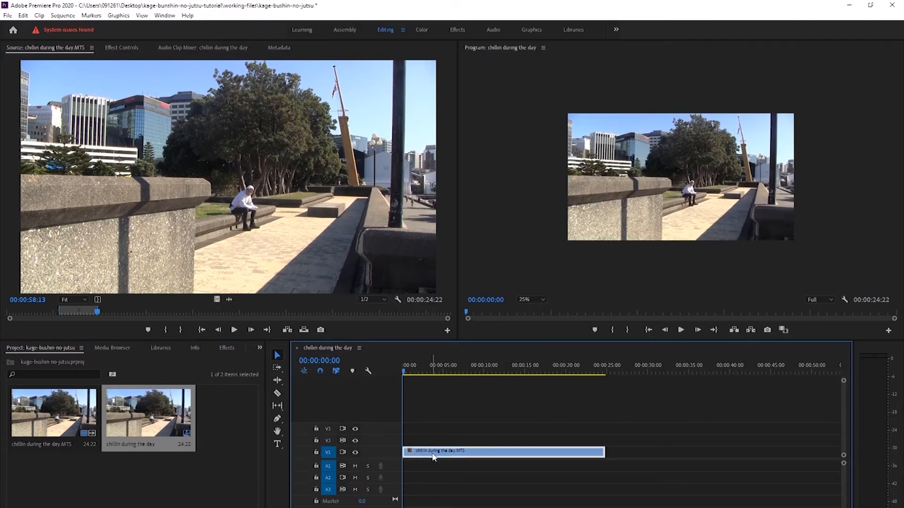
key(Delete)
drag(231, 235, 381, 461)
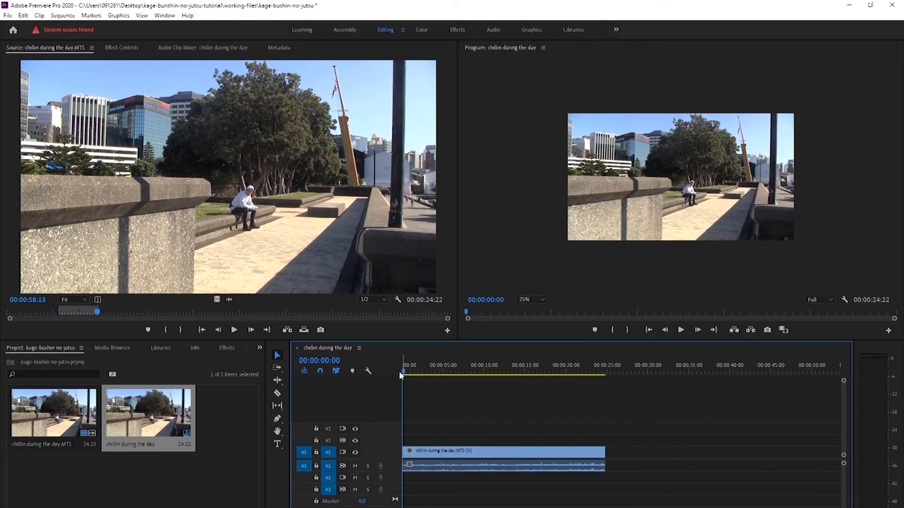
Scrub through the new sequence and set the Program monitor's zoom level to Fit
drag(411, 375, 441, 371)
click(526, 297)
click(531, 321)
click(535, 302)
click(531, 342)
click(538, 301)
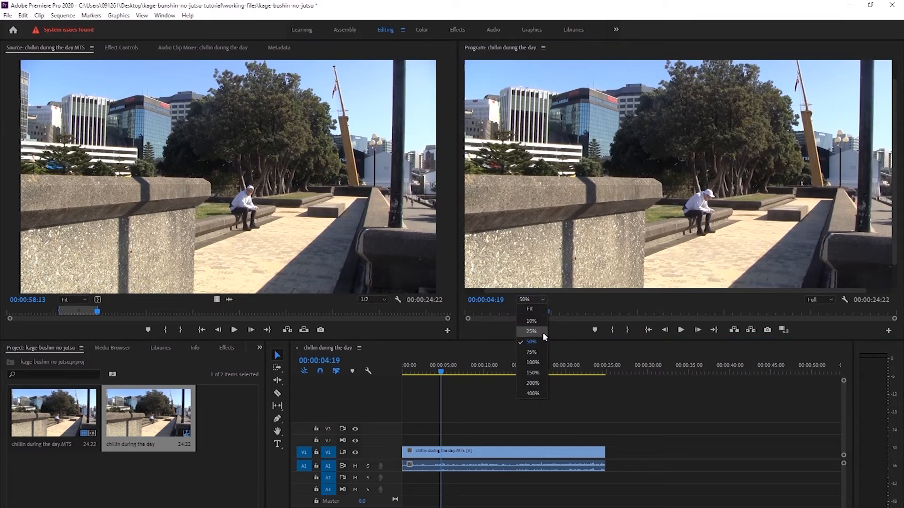
click(533, 311)
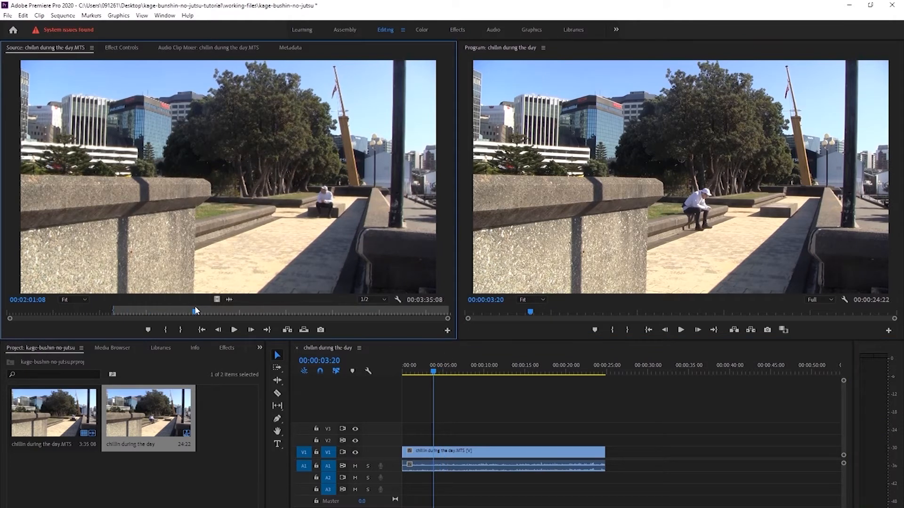
Mark the second source section's Out point at 00:02:01:08 and place its video only on V2 at the sequence start
click(180, 329)
drag(217, 299, 410, 440)
drag(430, 372, 590, 374)
click(434, 444)
drag(404, 441, 698, 433)
drag(724, 441, 395, 438)
drag(404, 371, 605, 399)
key(ctrl+z)
key(ctrl+z)
key(ctrl+z)
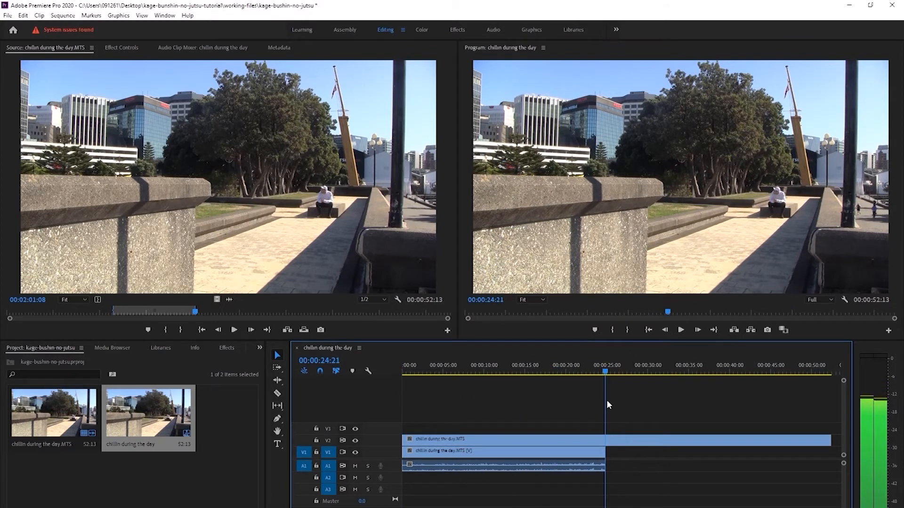
Cut the V2 clip where the V1 clip ends, delete the excess part and return the playhead to the sequence start
key(c)
click(607, 440)
key(v)
click(628, 440)
key(Delete)
mouse_move(604, 373)
mouse_down()
mouse_move(589, 375)
mouse_move(601, 376)
mouse_up()
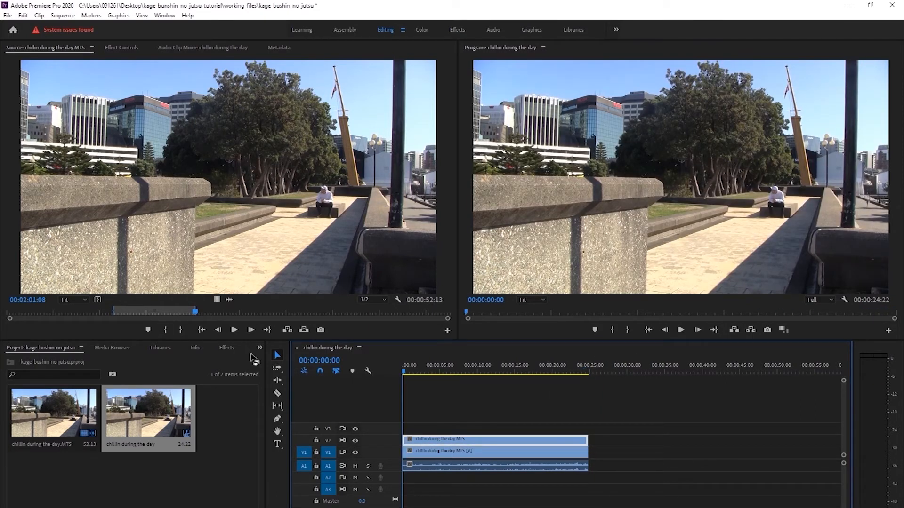
Search the effects for "crop" and apply the Crop effect to the clip on V2
click(260, 348)
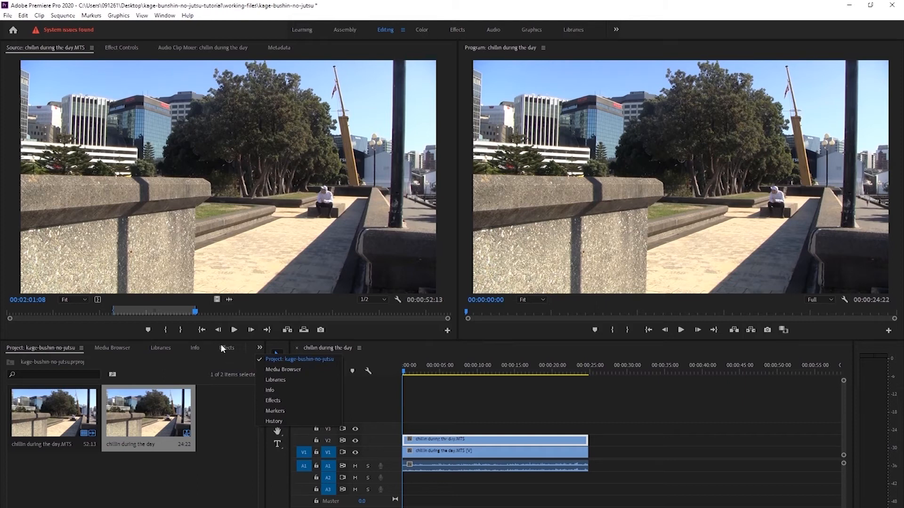
click(270, 401)
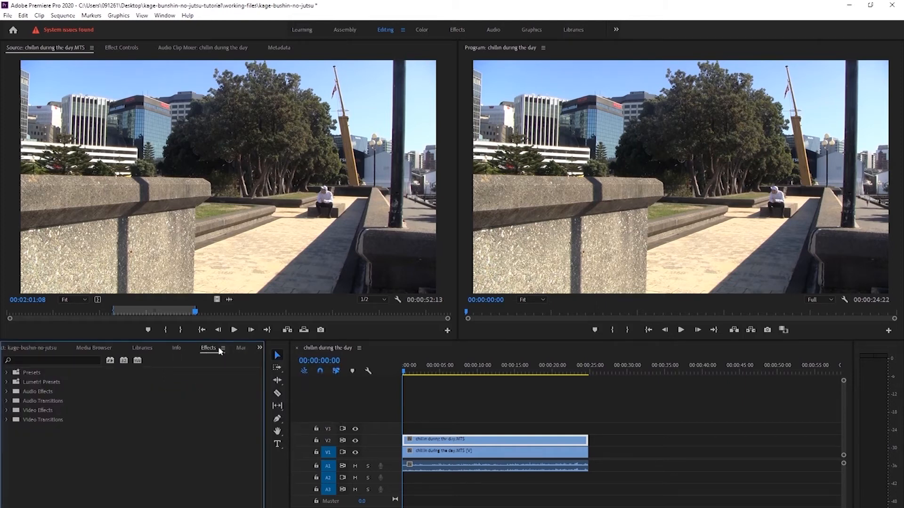
click(45, 360)
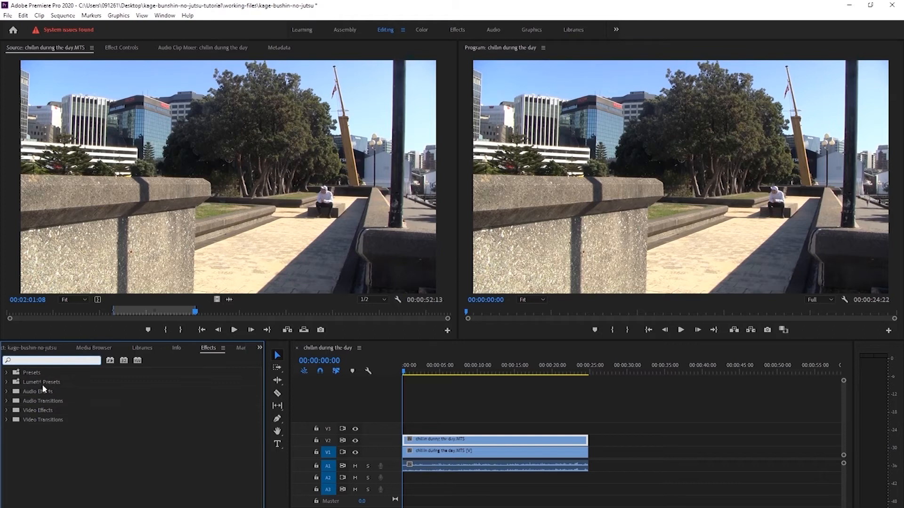
text(crop)
click(39, 429)
drag(39, 429, 432, 444)
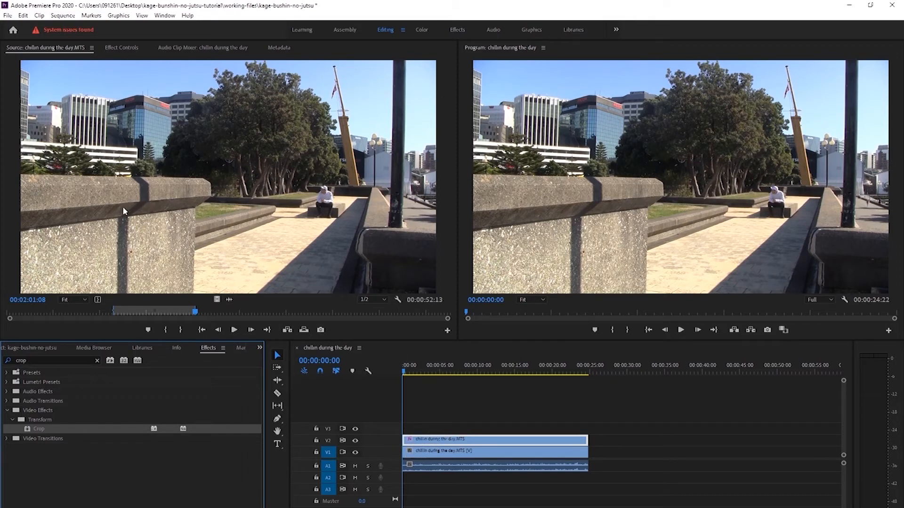
Show the V2 clip's effect settings with Motion, Opacity and Time Remapping collapsed, and select the expanded Crop effect
click(128, 48)
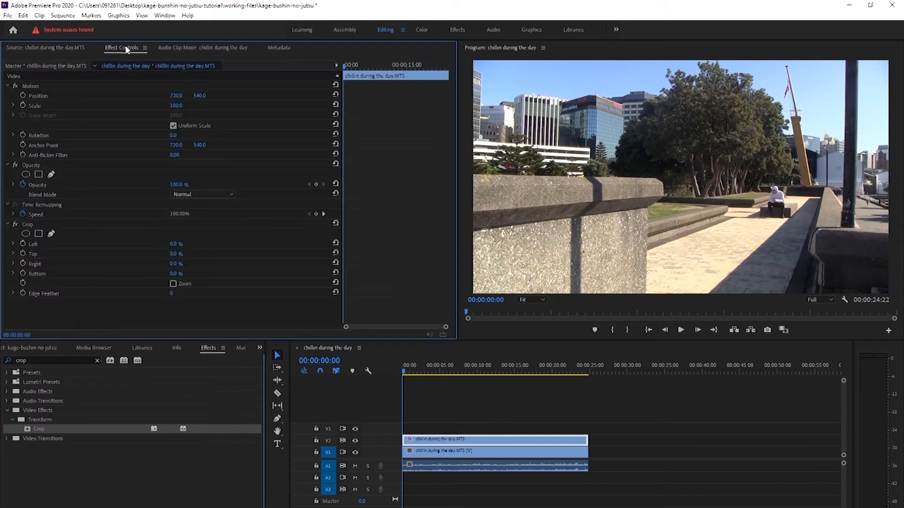
click(7, 86)
click(7, 96)
click(7, 106)
click(7, 115)
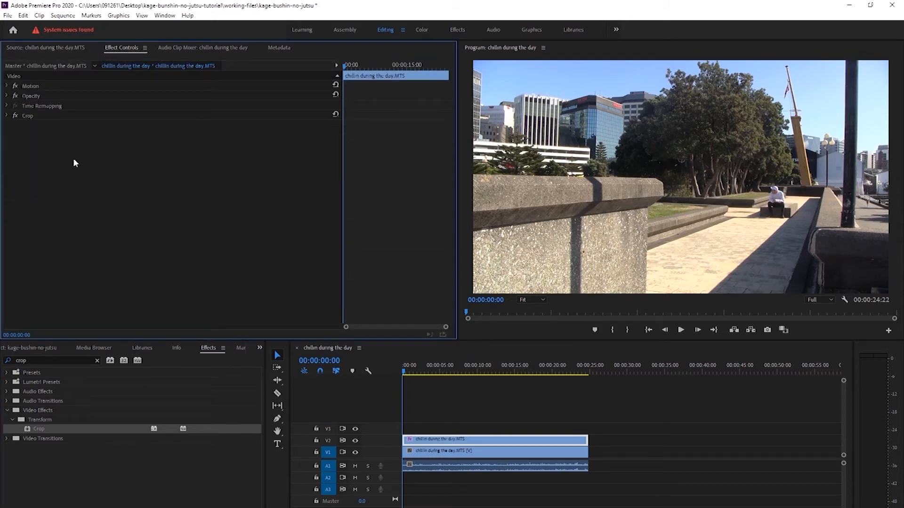
click(7, 116)
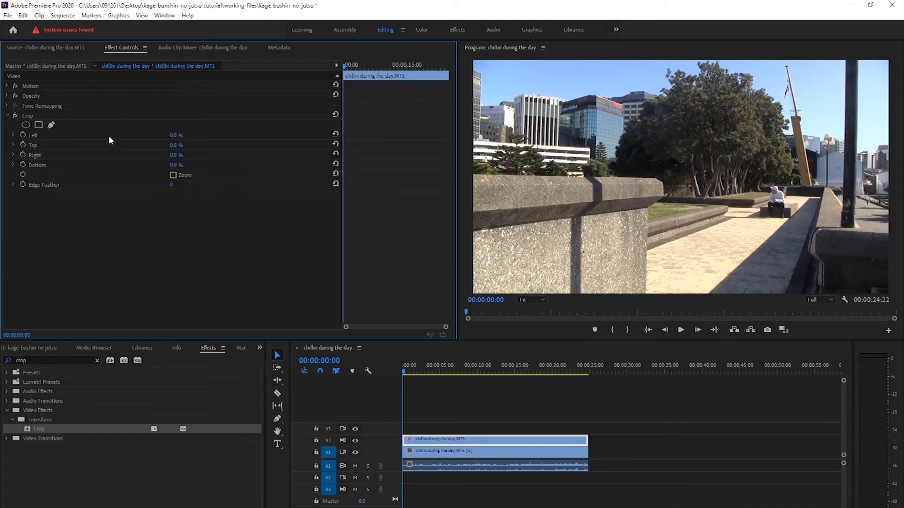
click(445, 444)
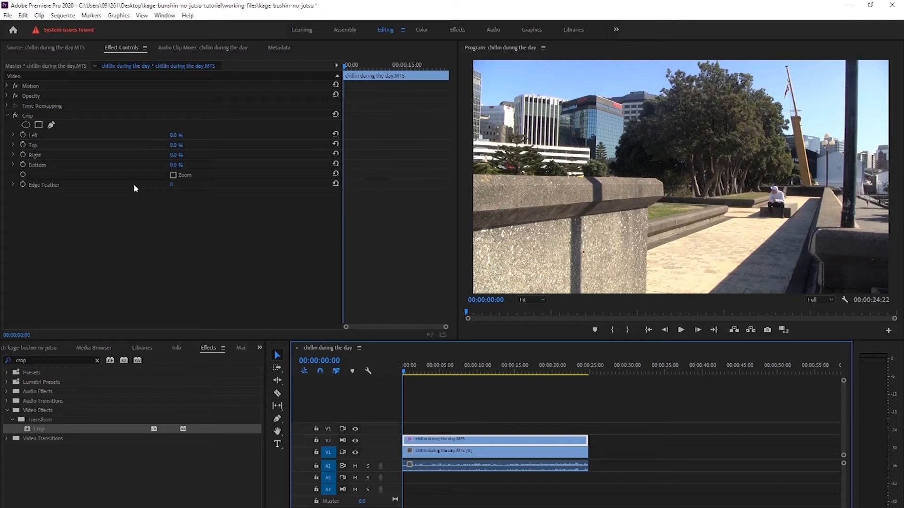
click(38, 115)
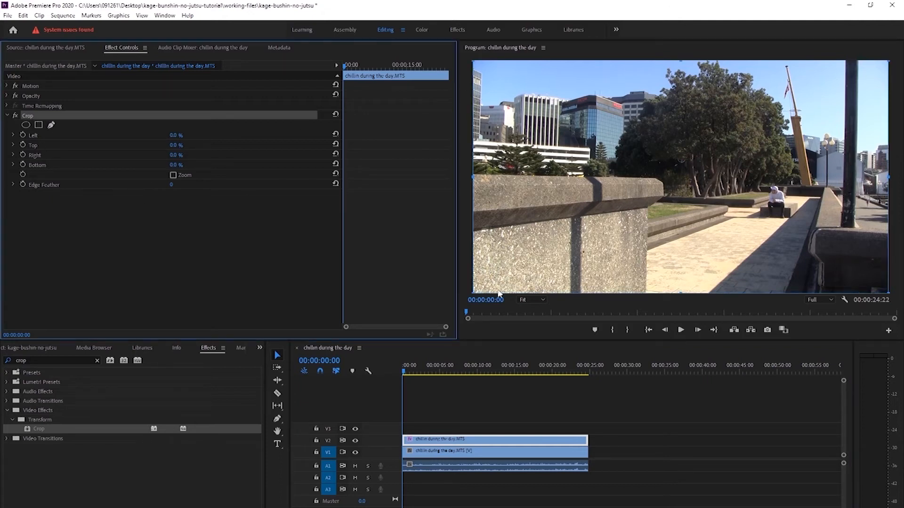
Set the V2 clip's Crop values to Left 59% and Top 51%
click(530, 300)
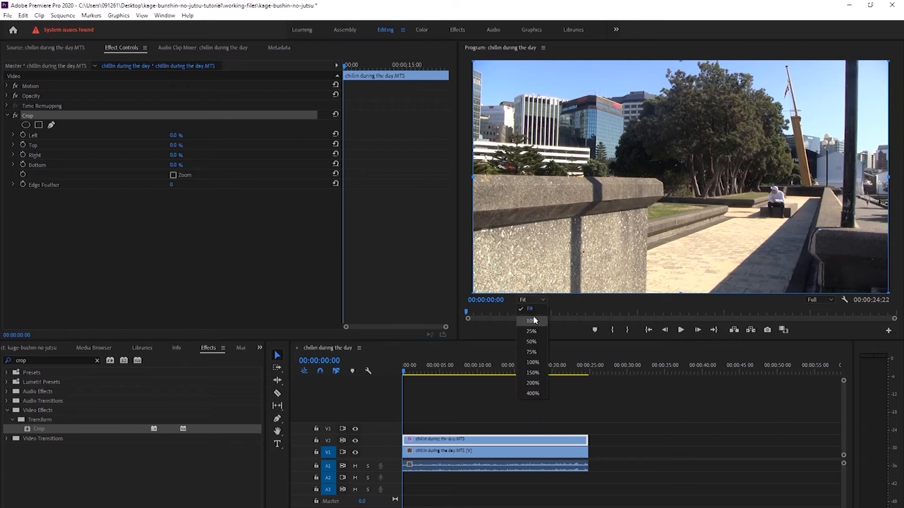
key(Down)
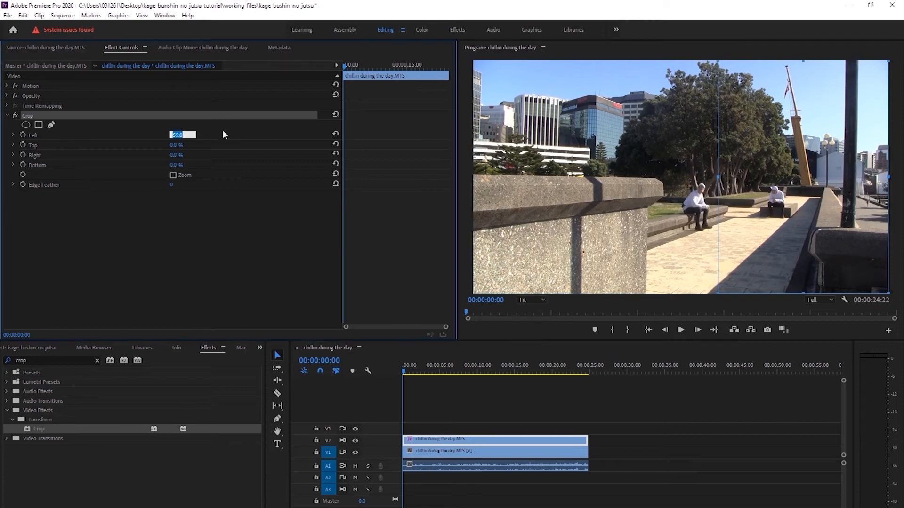
key(Return)
click(181, 144)
key(Up)
key(Up)
key(Up)
key(Up)
key(Up)
key(Up)
key(Up)
key(Up)
key(Up)
key(Up)
key(Up)
key(Up)
key(Up)
key(Up)
key(Up)
key(Up)
key(Up)
key(Up)
key(Up)
key(Up)
key(Up)
key(Up)
key(Up)
key(Up)
key(Up)
key(Up)
key(Up)
key(Up)
key(Up)
key(Up)
key(Down)
key(Down)
key(Down)
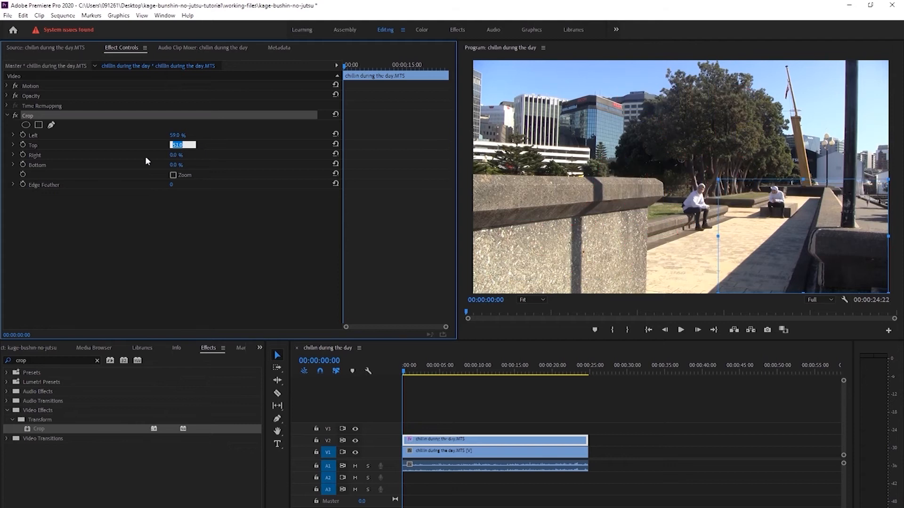
Set the V2 clip's Crop values to Right 20% and Bottom 27%
click(176, 155)
key(Up)
key(Up)
key(Up)
key(Up)
key(Up)
key(Up)
key(Up)
key(Up)
key(Up)
key(Up)
key(Up)
key(Up)
key(Up)
key(Up)
key(Up)
key(Up)
key(Up)
key(Up)
key(Up)
key(Up)
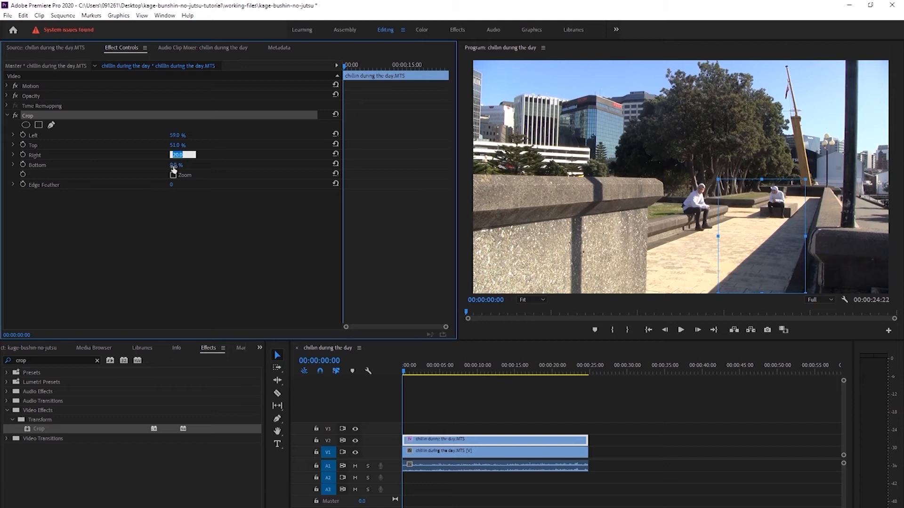
click(176, 165)
key(Up)
key(Up)
key(Up)
key(Up)
key(Up)
key(Up)
key(Up)
key(Up)
key(Up)
key(Up)
key(Up)
key(Up)
key(Up)
key(Up)
key(Up)
key(Up)
key(Up)
key(Up)
key(Up)
key(Up)
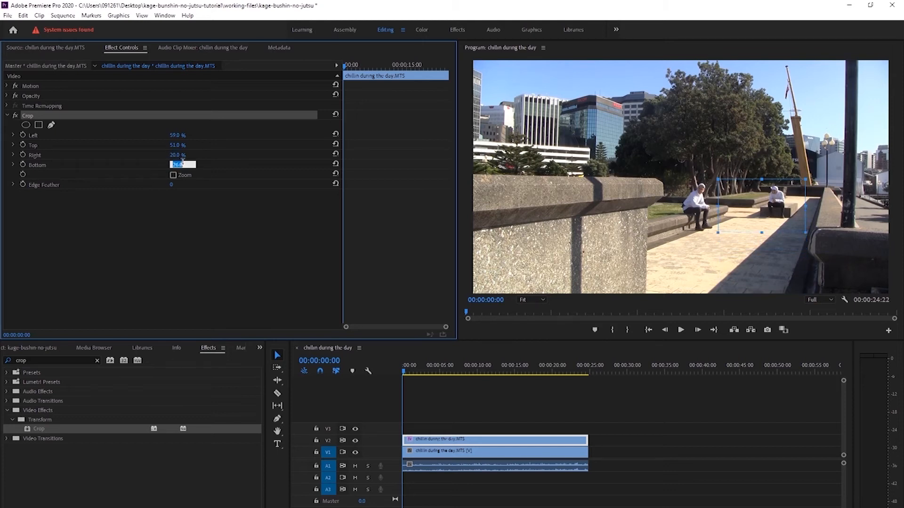
key(Up)
key(Up)
key(Down)
click(393, 370)
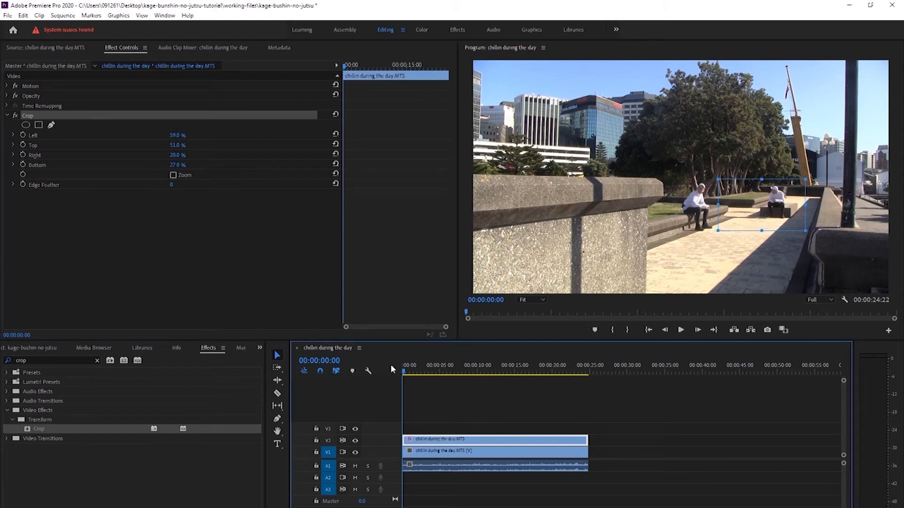
Deselect the Crop effect and scrub through the sequence to review the two cropped layers together
click(218, 218)
drag(409, 374, 606, 357)
drag(485, 379, 370, 386)
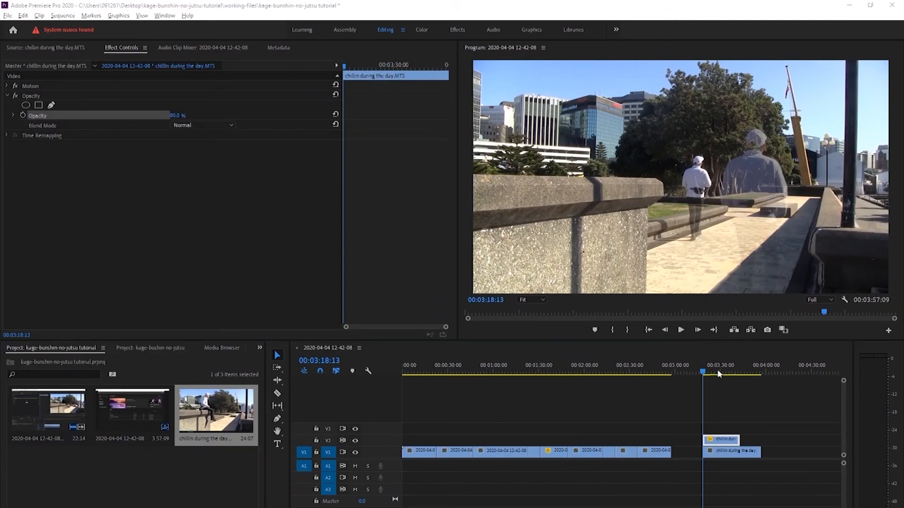
Go to the first frame of the stacked clips at 00:03:18:13 and set the V2 clip's Opacity to 100%
drag(711, 372, 701, 375)
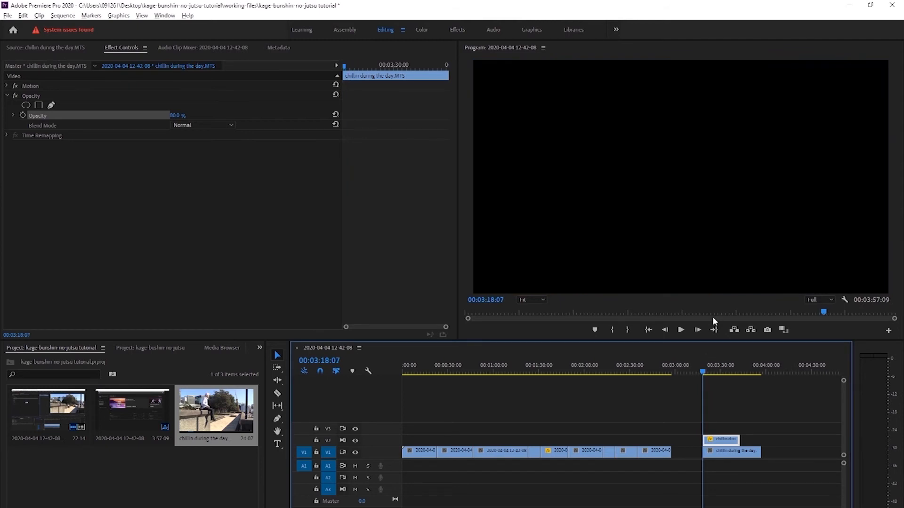
key(Right)
key(Right)
key(Right)
key(Right)
key(Right)
key(Left)
key(Left)
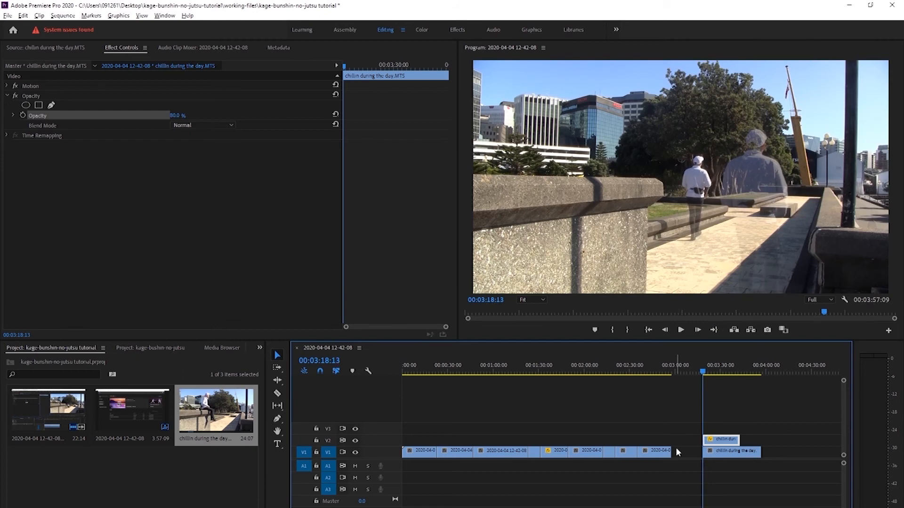
mouse_move(178, 115)
mouse_down()
mouse_move(159, 115)
mouse_move(188, 115)
mouse_up()
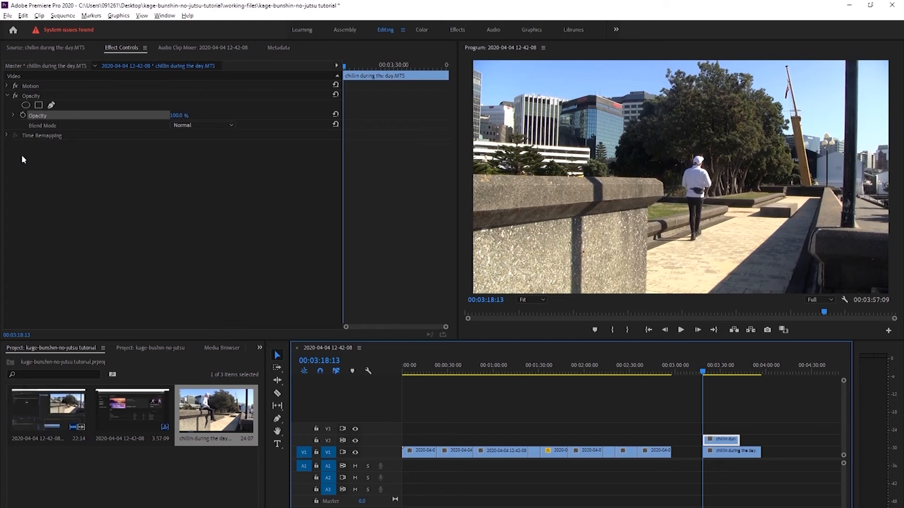
Draw a closed freeform Pen opacity mask around the distant walking person on the V2 clip
click(51, 104)
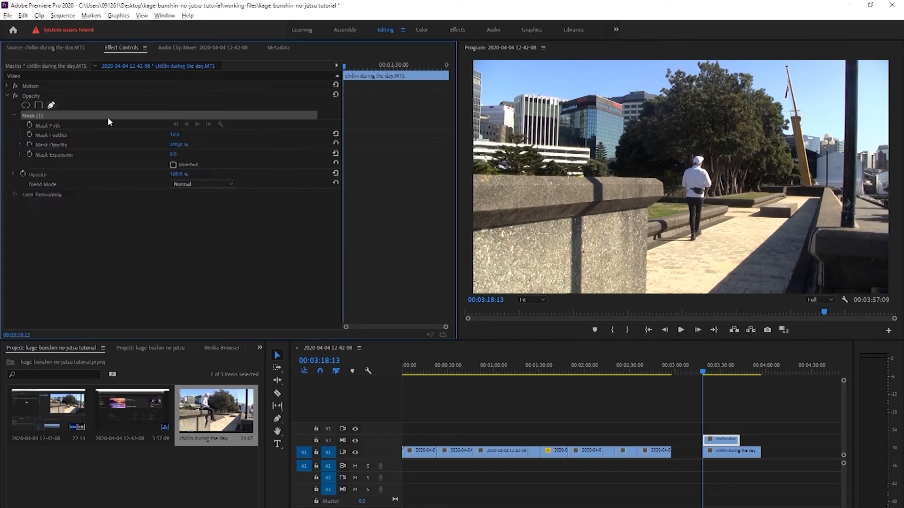
click(650, 174)
click(675, 197)
click(682, 147)
click(707, 147)
click(726, 187)
click(723, 239)
click(685, 253)
click(652, 247)
click(636, 231)
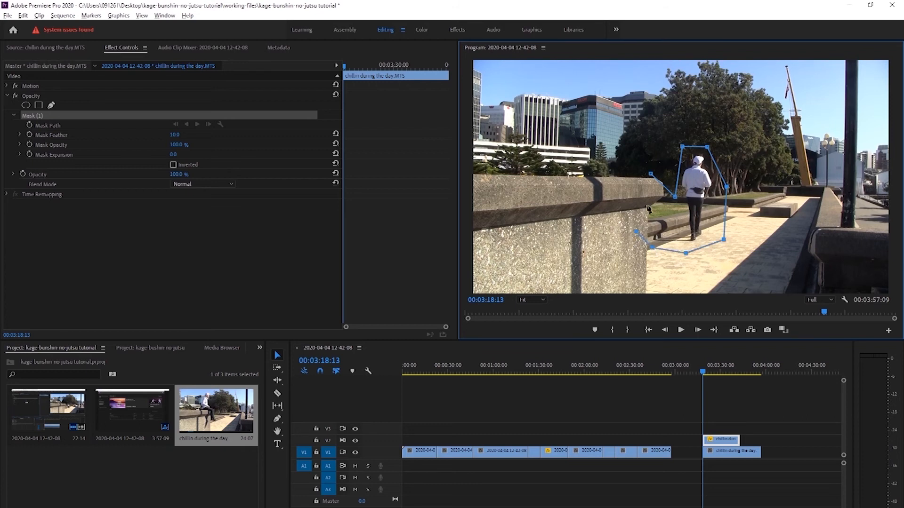
click(650, 174)
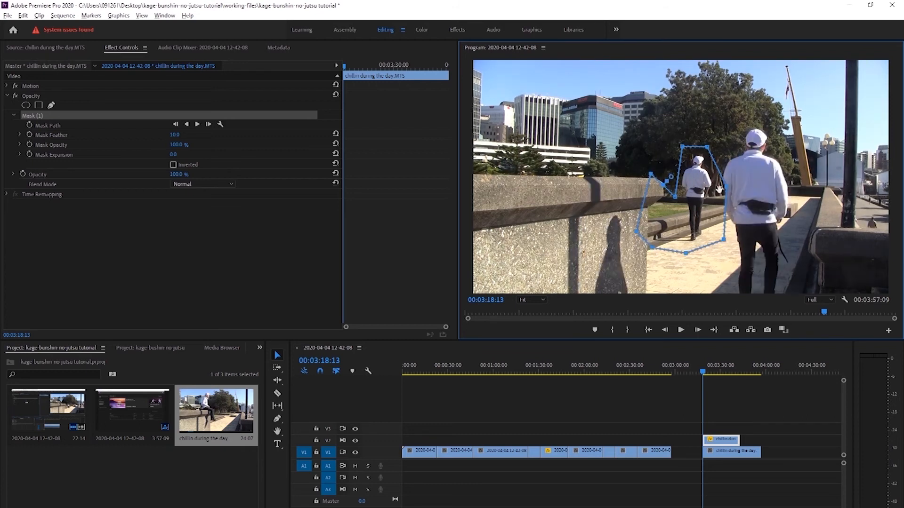
Reshape the mask around the distant person by pulling in its right side, bottom points and upper-left corner at the wall
drag(727, 189, 720, 193)
drag(725, 243, 659, 253)
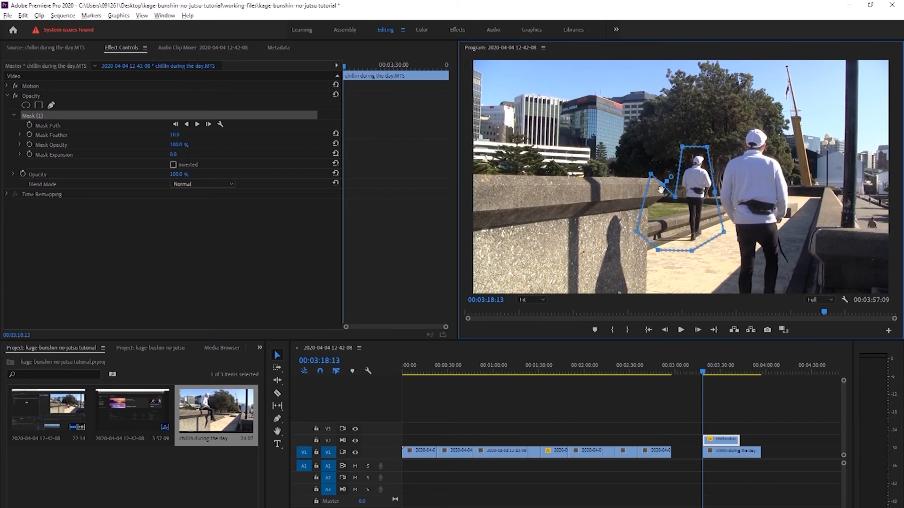
click(701, 372)
mouse_move(702, 375)
mouse_down()
mouse_move(717, 376)
mouse_move(703, 380)
mouse_up()
key(Right)
key(Right)
key(Right)
key(Right)
key(Right)
key(Left)
key(Right)
drag(740, 178, 714, 179)
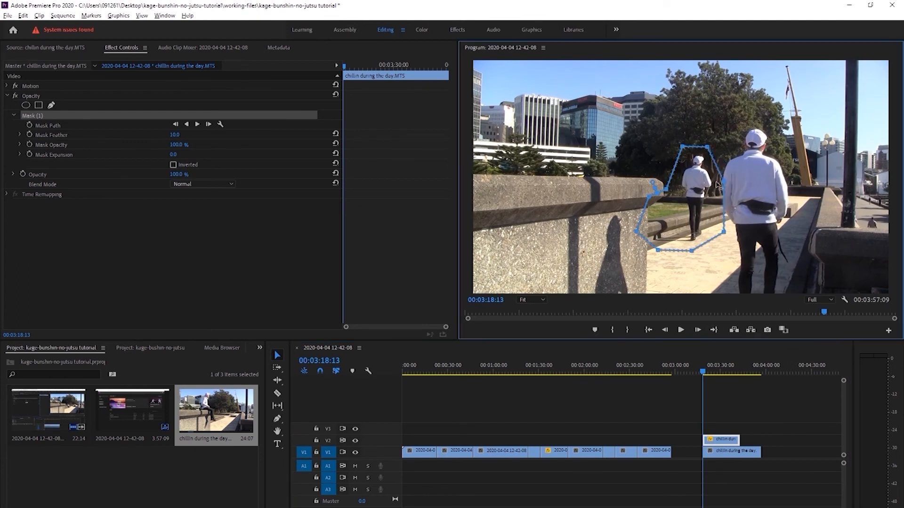
Play and step through the masked section to check how the walking person moves relative to the mask
click(696, 399)
key(space)
key(Left)
key(Left)
key(Left)
key(Left)
key(Left)
key(Left)
key(Left)
key(Left)
key(Left)
key(Left)
key(Left)
key(Left)
key(Left)
key(Left)
key(Left)
key(Left)
key(Left)
key(Left)
key(Left)
key(Left)
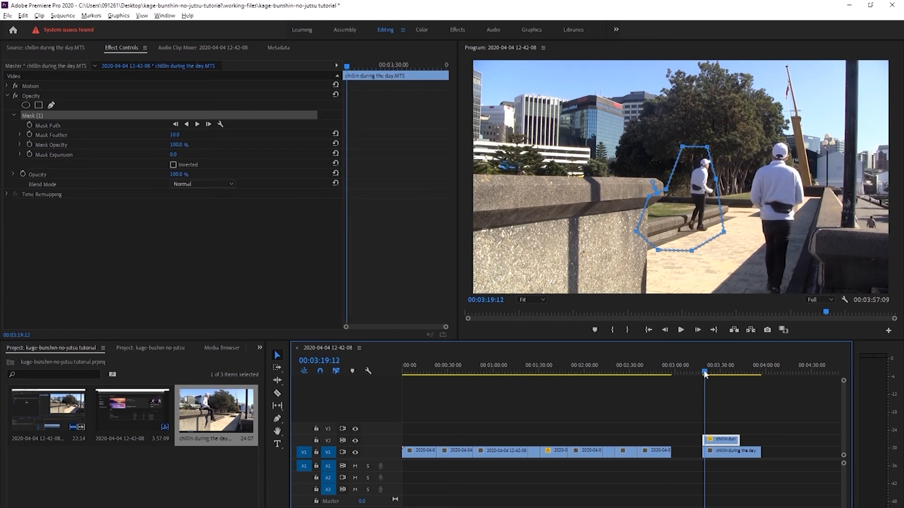
Tighten the mask's right edge and shift its top points closer to the distant person at 00:03:18:13
key(Right)
click(719, 185)
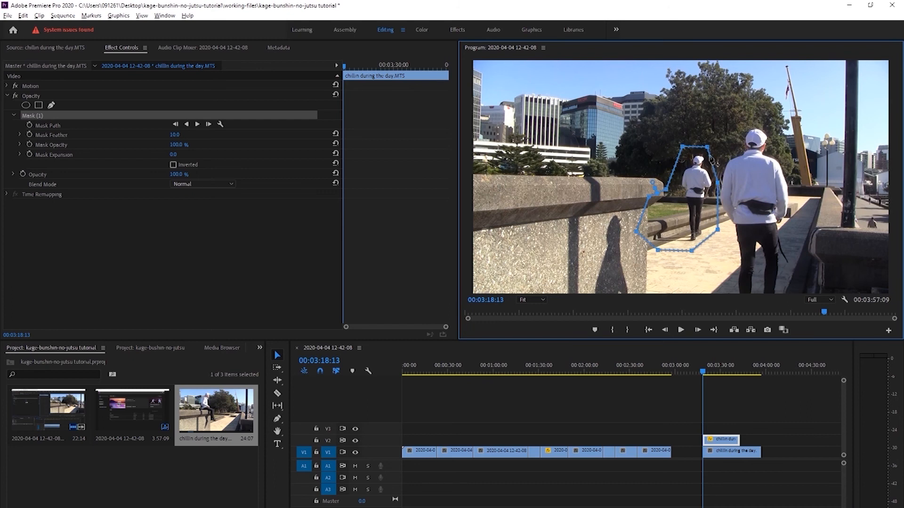
drag(706, 148, 686, 150)
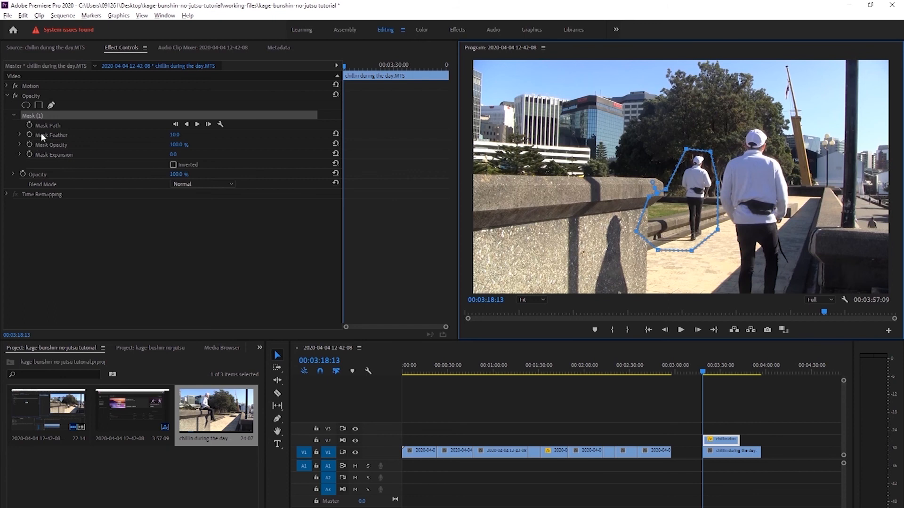
Turn on Mask Path keyframing at 00:03:18:13 and add another Mask Path keyframe at 00:03:19:11
click(29, 125)
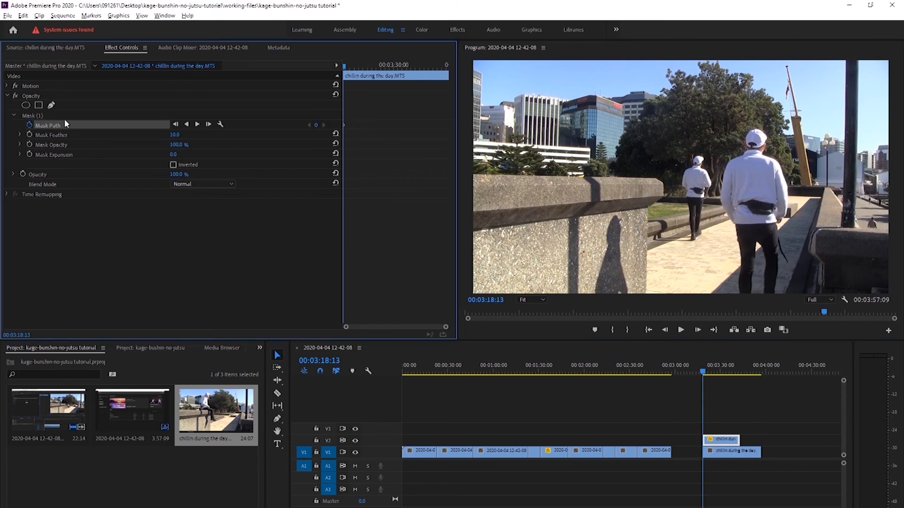
click(165, 113)
key(Right)
key(Right)
key(Right)
key(Right)
key(Right)
key(Right)
key(Right)
key(Right)
key(Right)
key(Right)
key(Right)
key(Right)
key(Right)
key(Right)
key(Right)
key(Right)
key(Right)
key(Right)
key(Right)
key(Right)
key(Right)
key(Right)
key(Right)
key(Right)
key(Right)
key(Right)
key(Left)
key(Left)
key(Left)
key(Left)
key(Left)
key(Left)
key(Left)
key(Left)
key(Left)
key(Left)
key(Right)
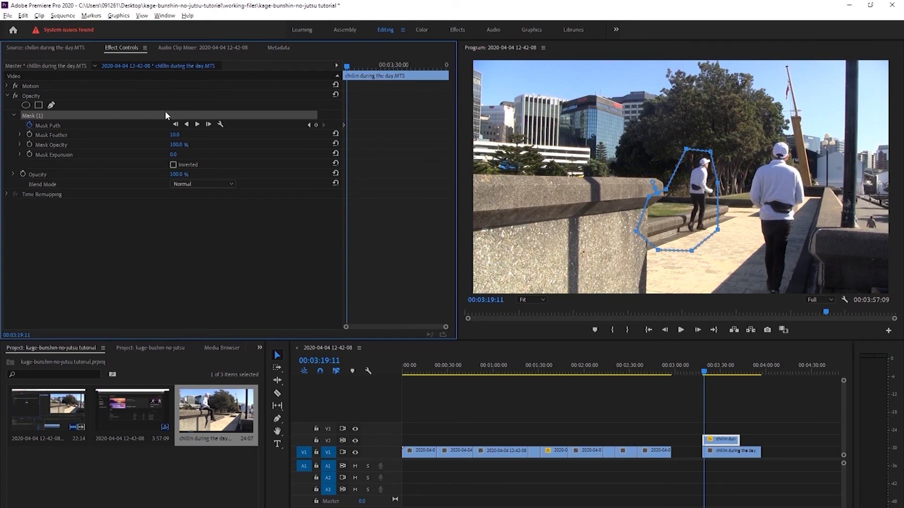
click(316, 125)
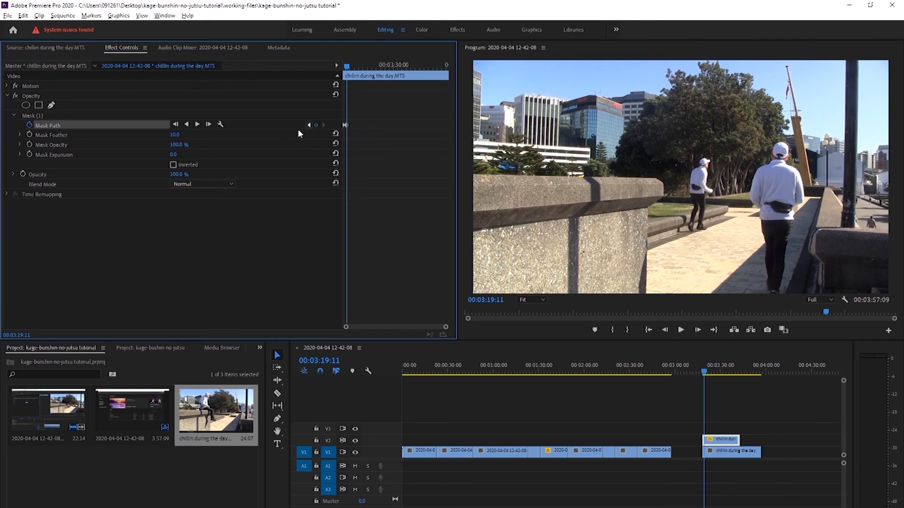
Move the mask's upper-right point outward at 00:03:19:11 to follow the distant person, and scrub through the clip to review it
click(79, 114)
drag(711, 179, 717, 160)
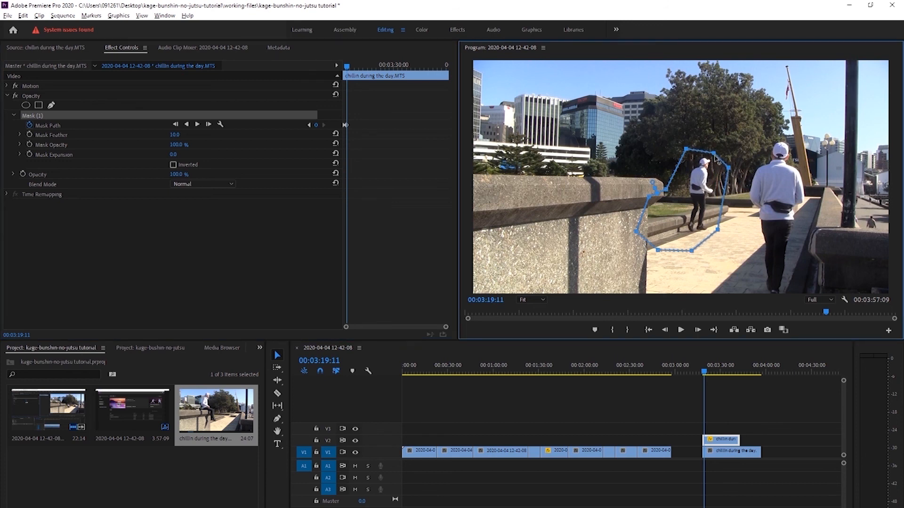
drag(342, 65, 385, 68)
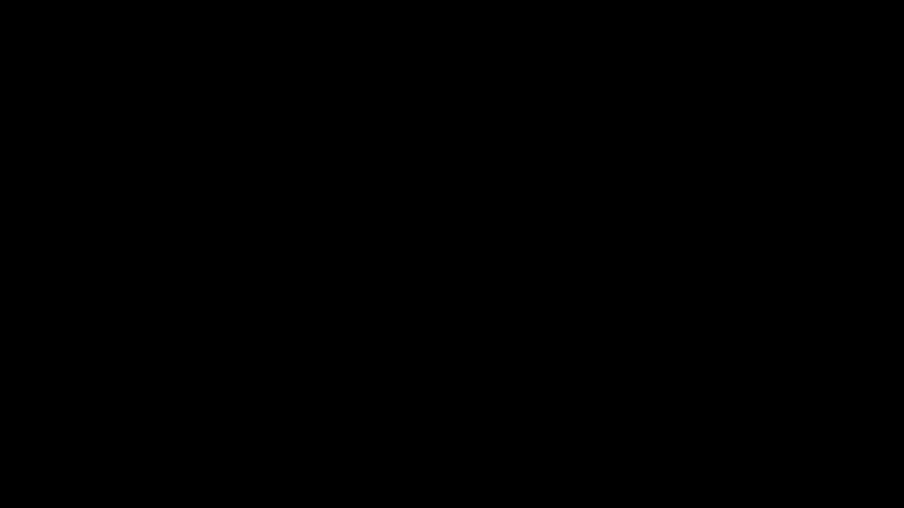